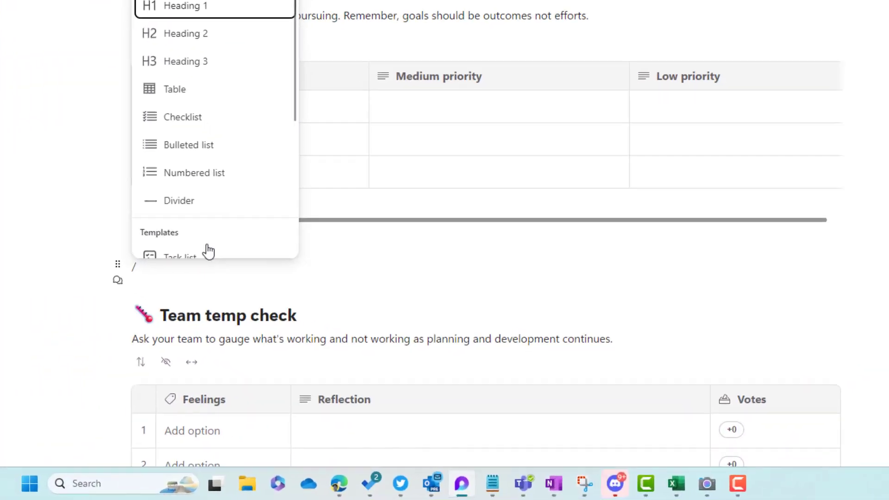
Insert a task list with 'Gather requirements' assigned to the suggested teammate and due tomorrow
scroll(208, 251, "down", 2)
left_click(195, 212)
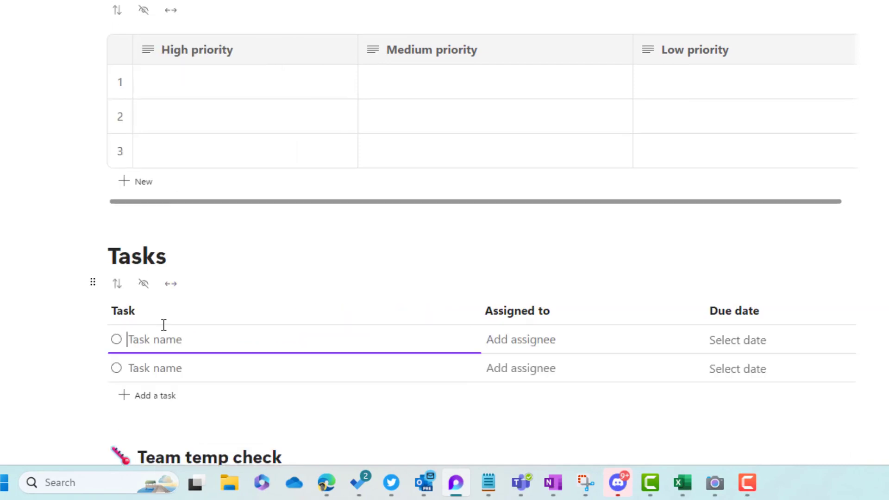
type("Gather requirements")
key("Tab")
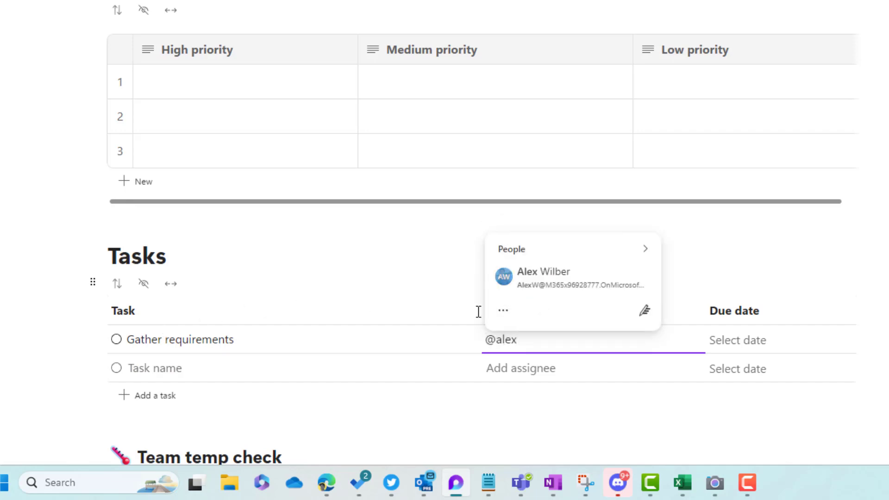
left_click(530, 277)
left_click(745, 341)
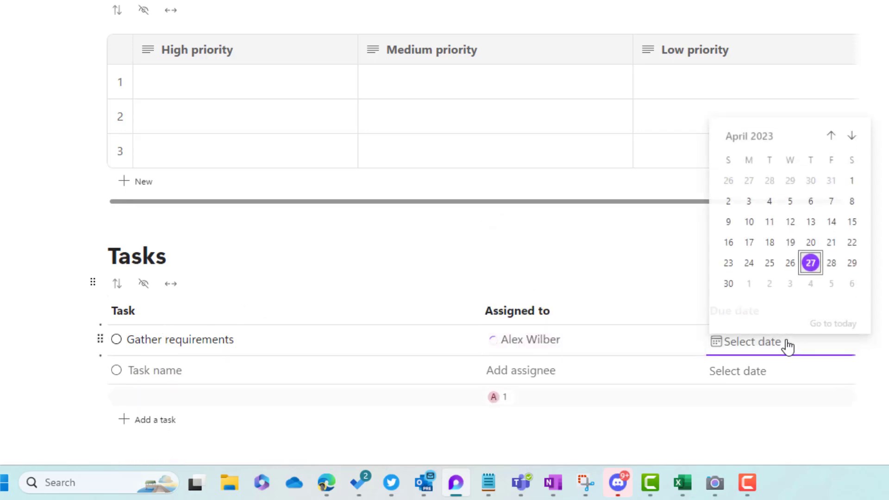
left_click(831, 262)
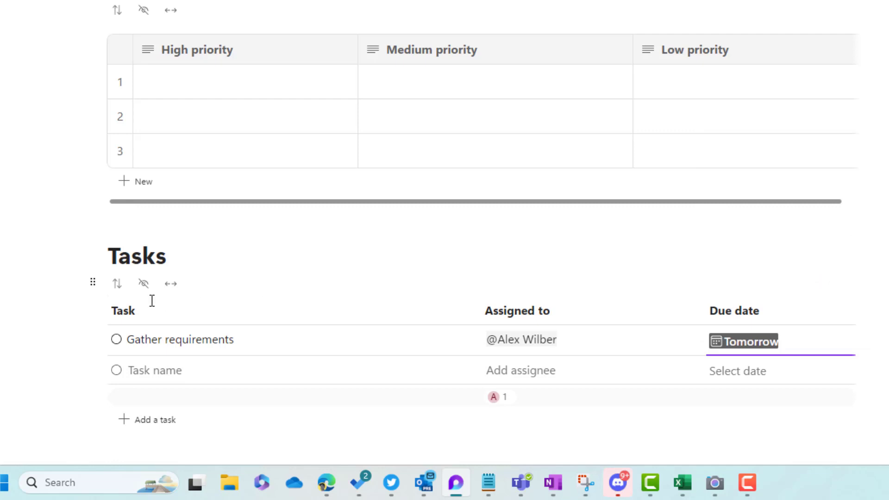
left_click(114, 244)
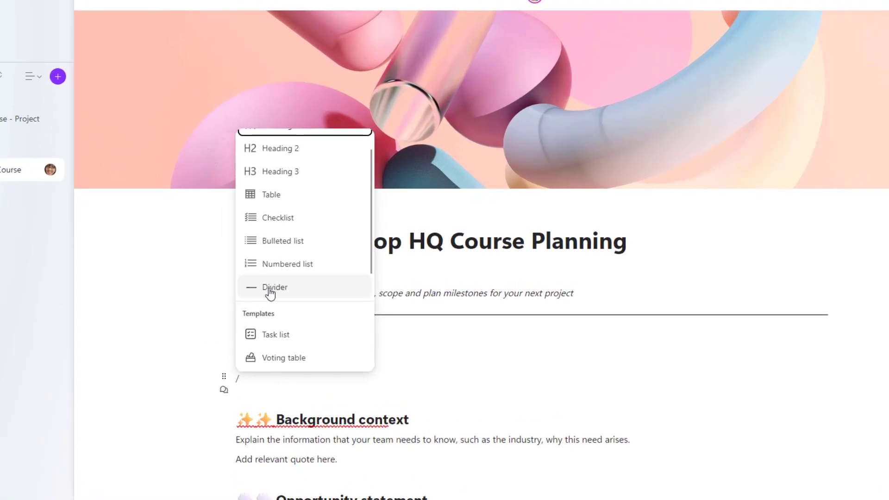
Insert a Task list template and rename its 'Tasks' heading to 'Planning Task'
left_click(292, 343)
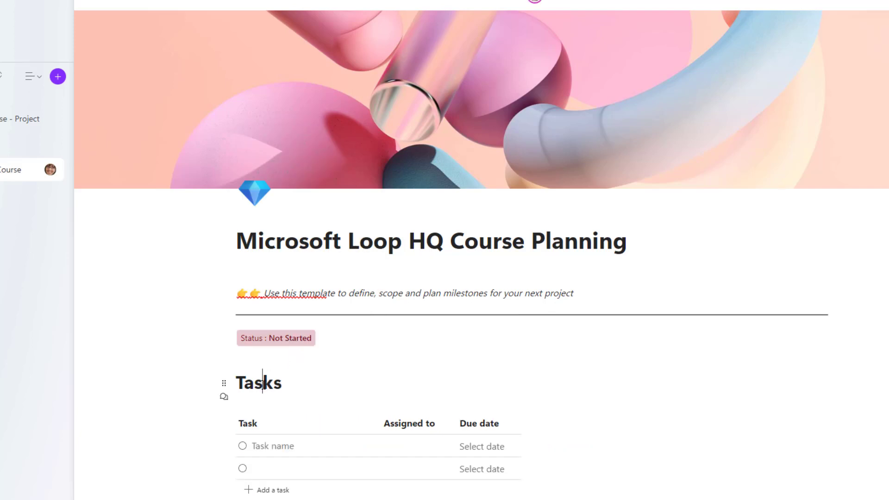
double_click(276, 382)
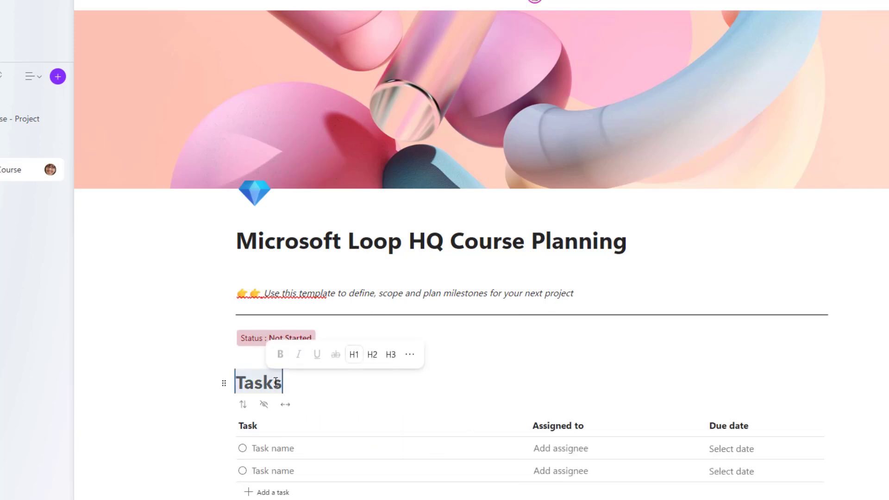
type("Planning T")
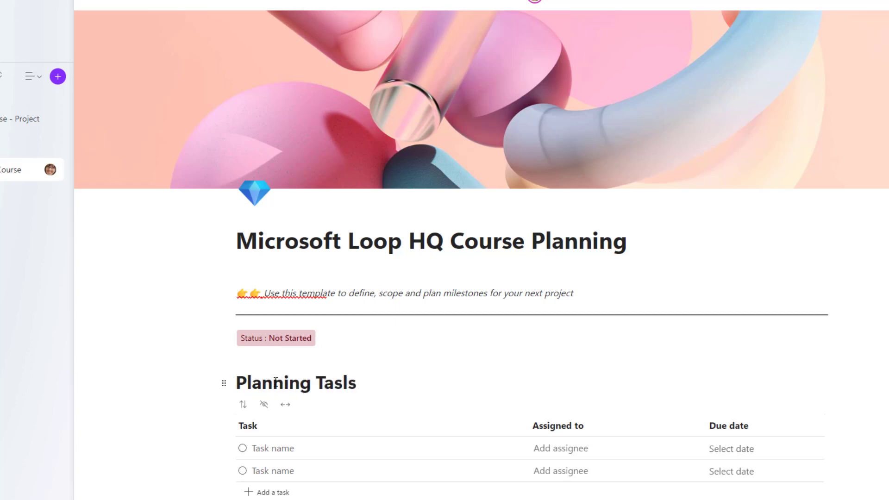
type("asskk")
scroll(276, 382, "down", 1)
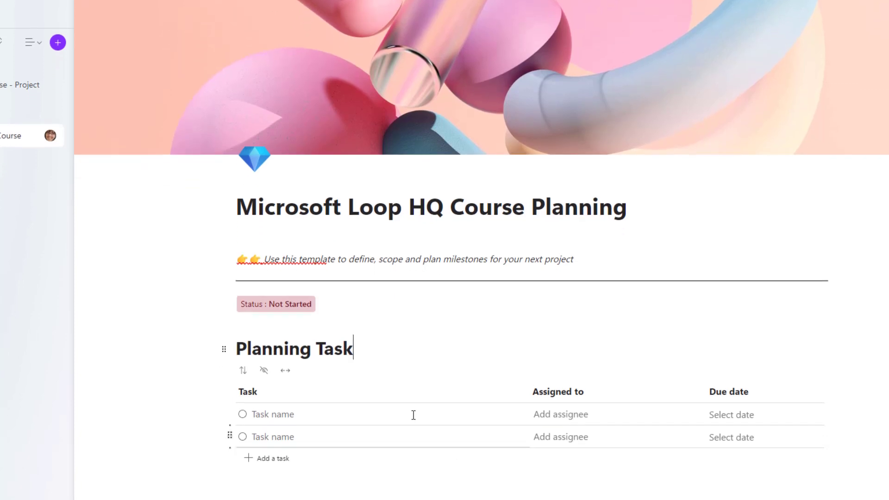
Add 'Gathering requirements' as the first Planning Task item, assigned to the teammate, due Thu, May 11
left_click(413, 414)
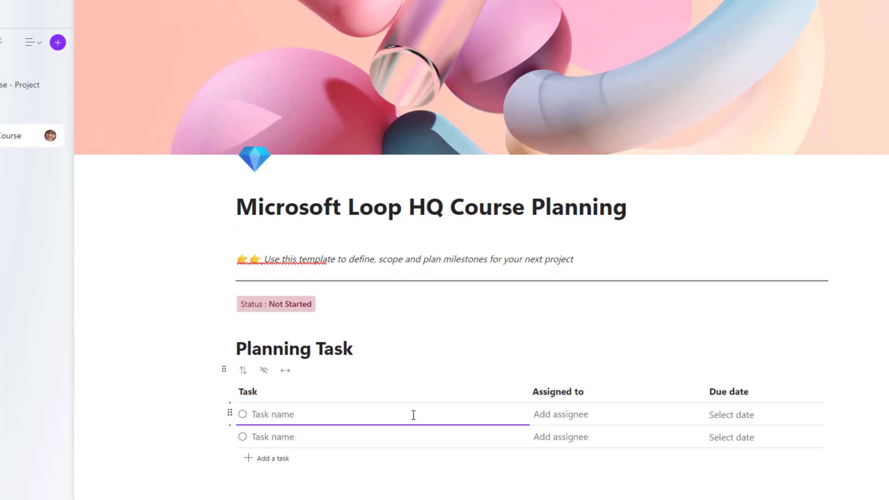
type("Gathering requirements")
key("Tab")
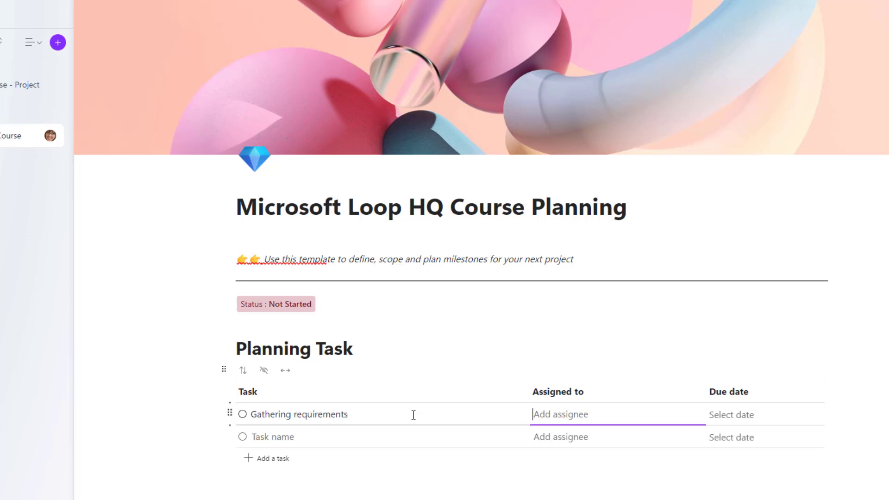
type("@ale")
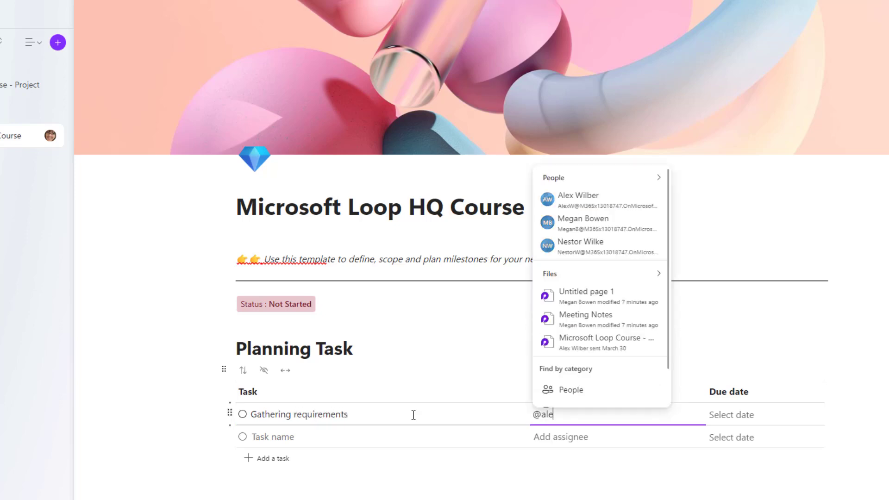
left_click(581, 272)
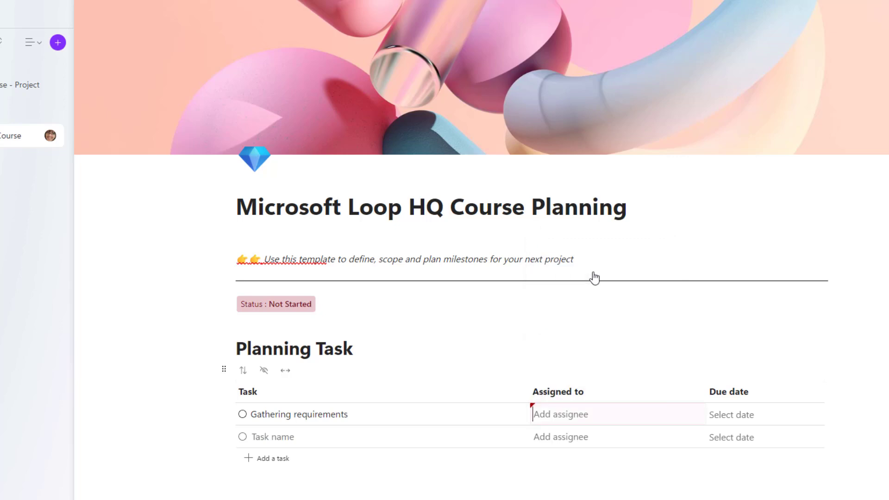
left_click(741, 415)
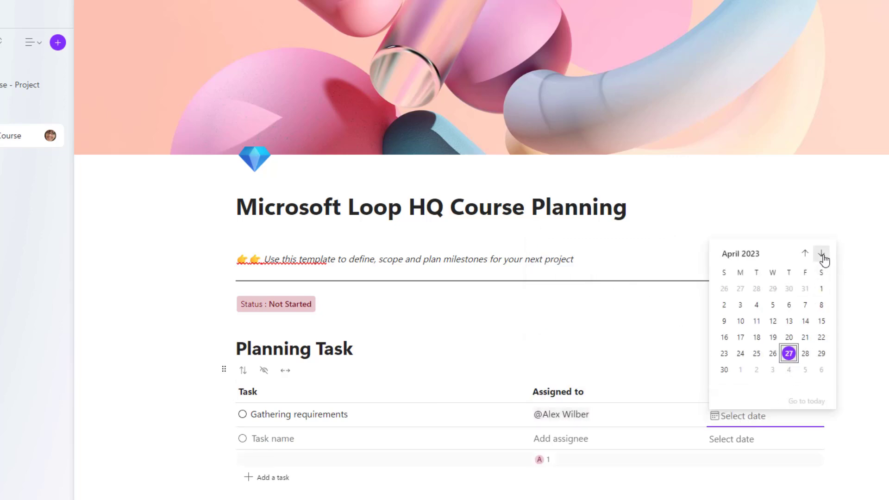
left_click(822, 254)
left_click(789, 321)
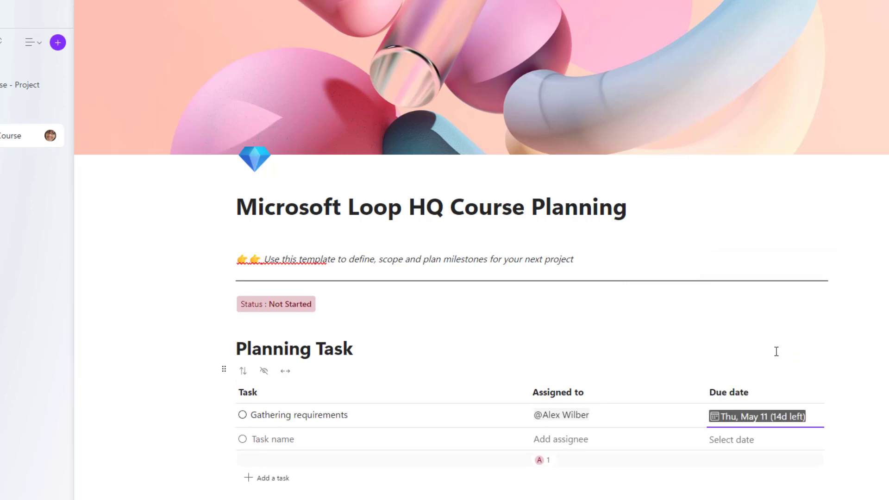
left_click(744, 347)
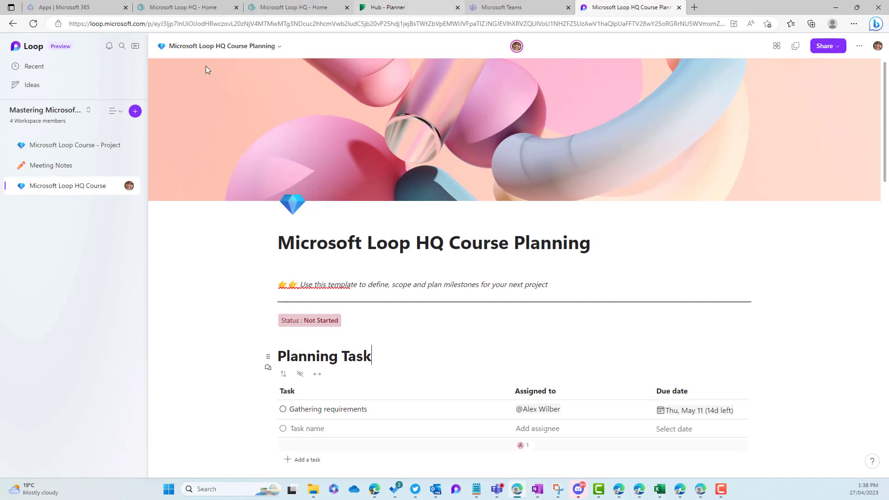
In Planner, open the Microsoft Loop HQ Course Planning plan from all plans to find Gathering requirements
key("ctrl+4")
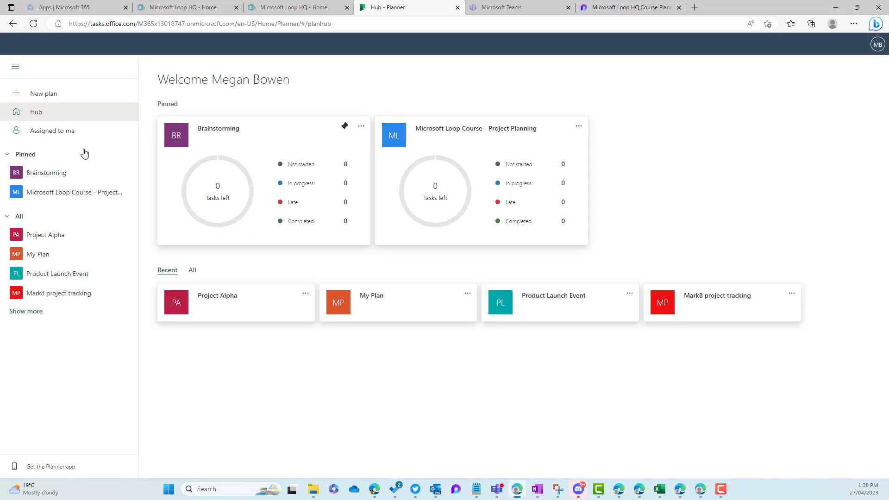
left_click(192, 270)
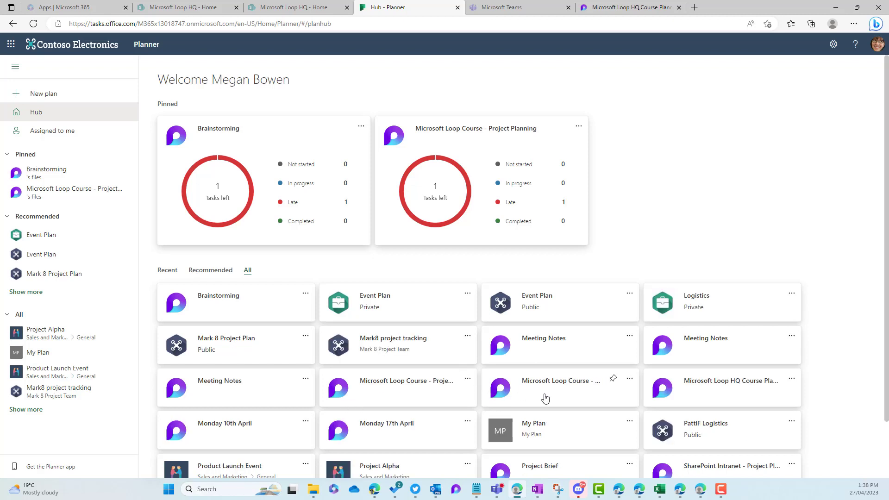
scroll(451, 377, "down", 1)
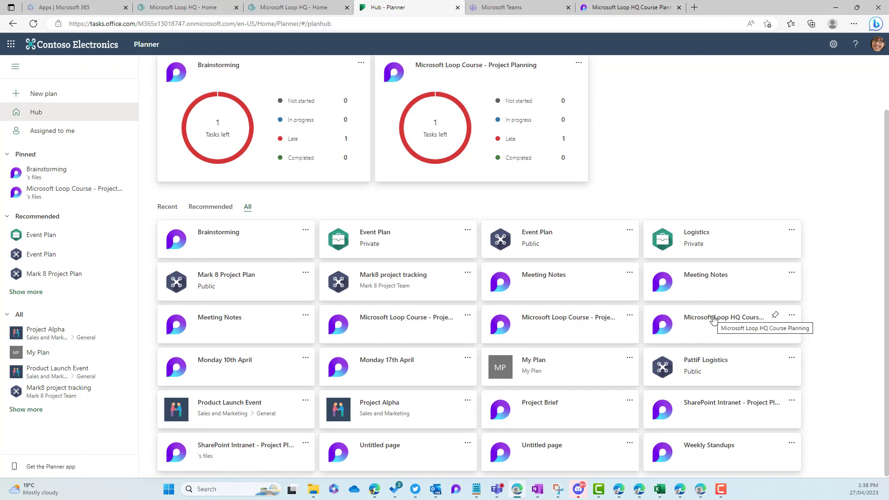
left_click(713, 320)
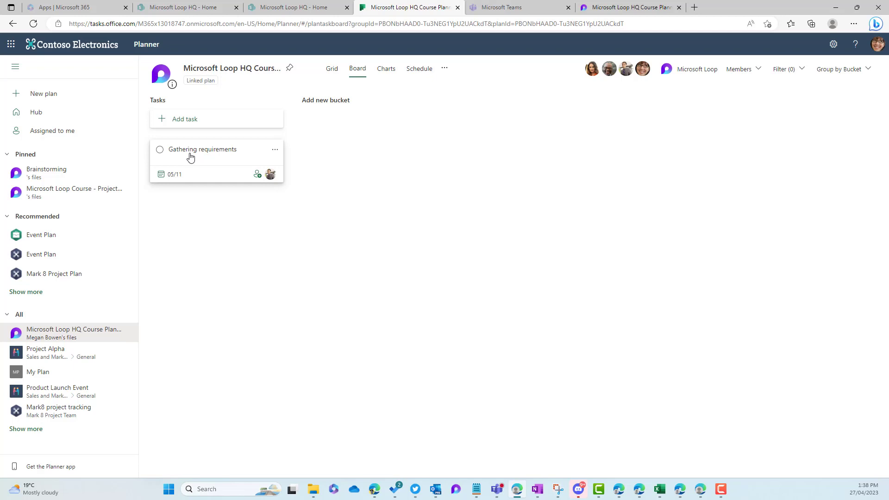
Back in Loop, convert the Planning Task list block into a Loop component
left_click(623, 13)
scroll(487, 261, "down", 2)
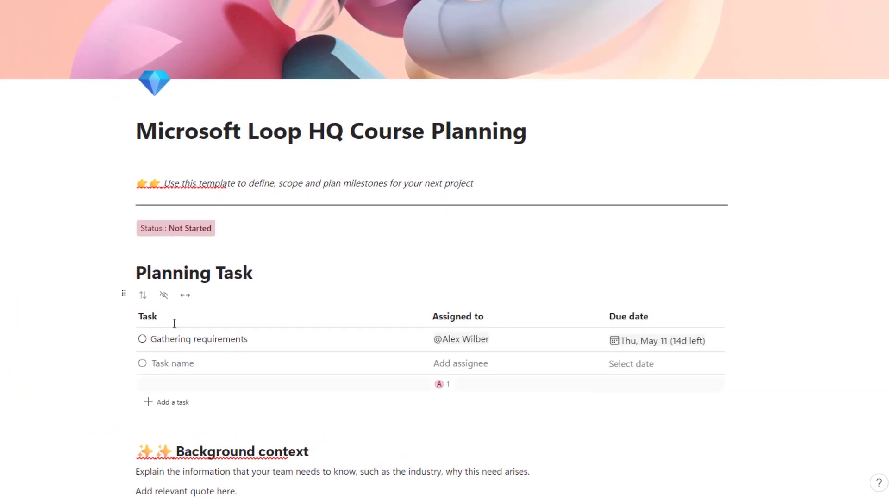
left_click(123, 294)
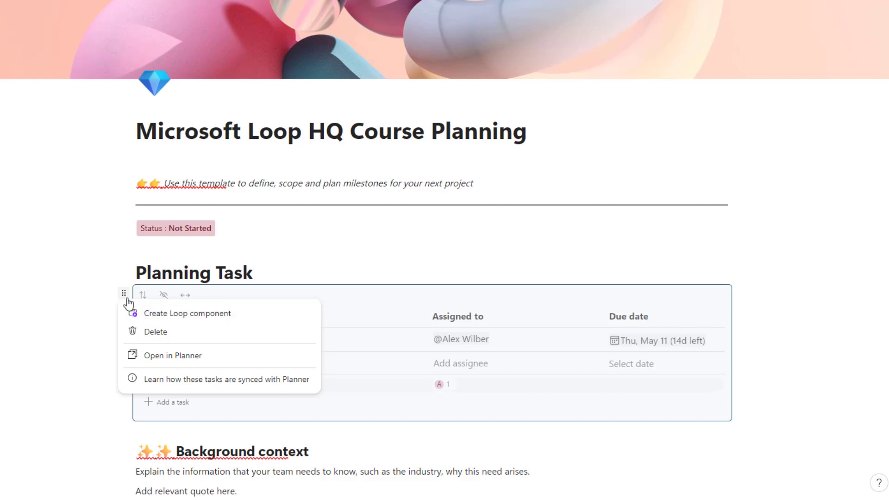
left_click(176, 315)
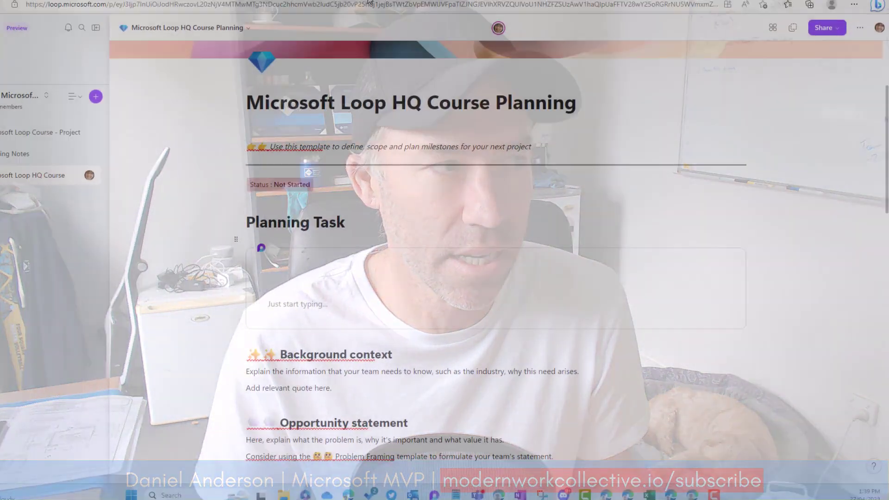
View the linked plan board in Planner, now showing an empty To do bucket
left_click(397, 12)
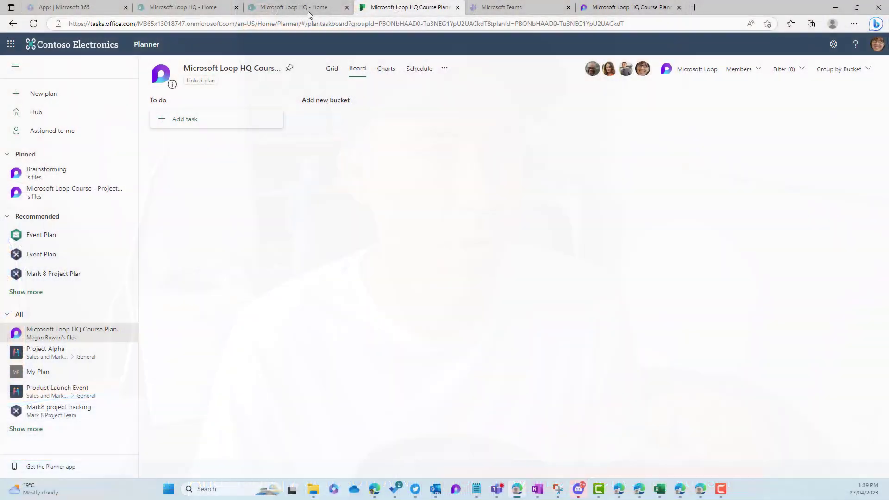
Copy the Planning Task component's link and close the Link copied confirmation
left_click(607, 9)
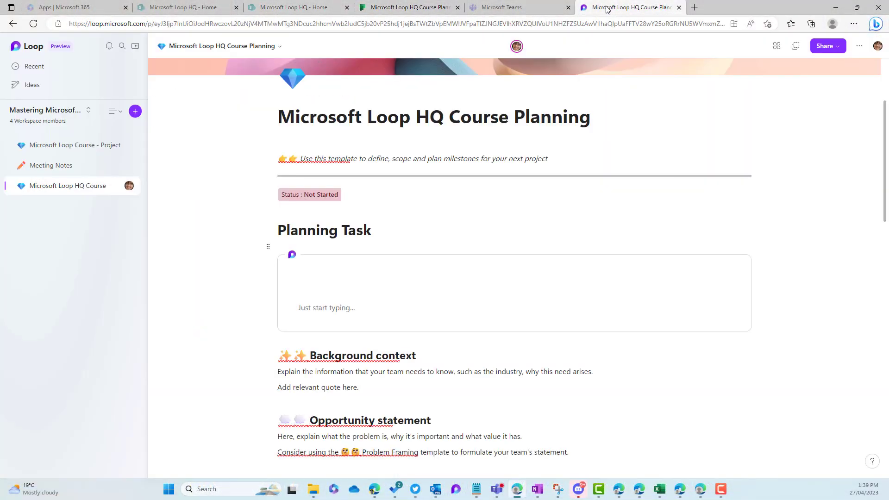
left_click(735, 256)
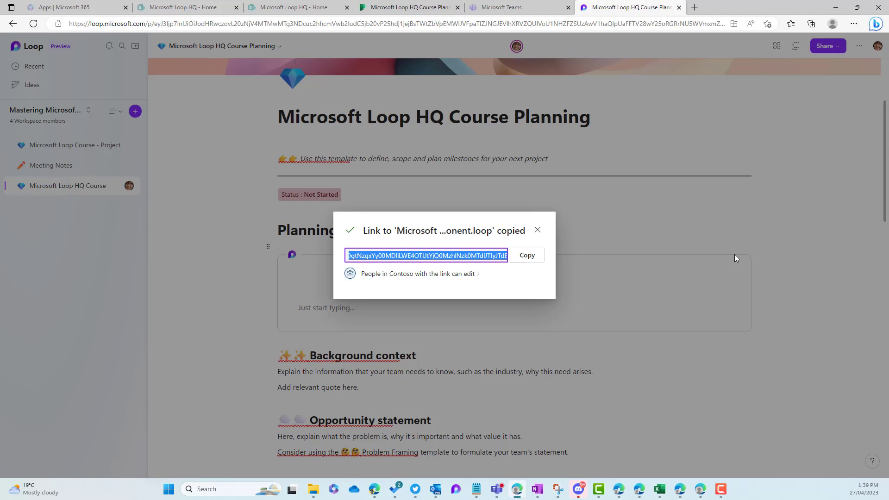
left_click(407, 7)
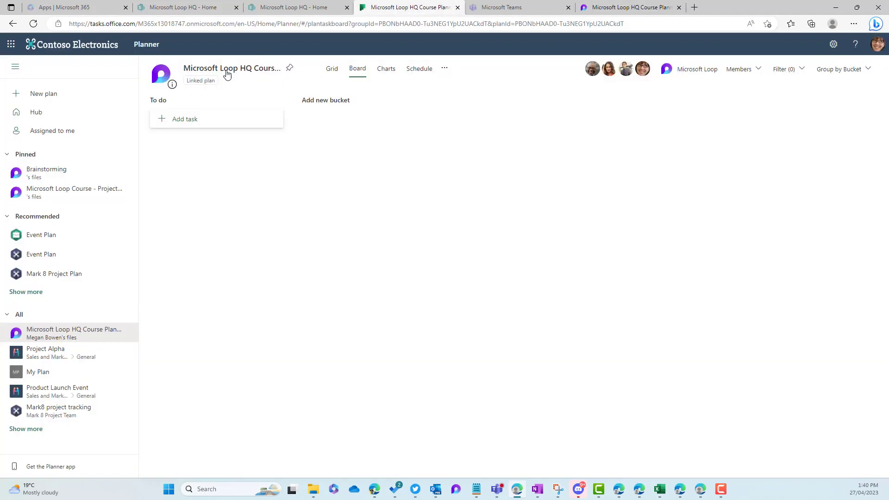
left_click(627, 7)
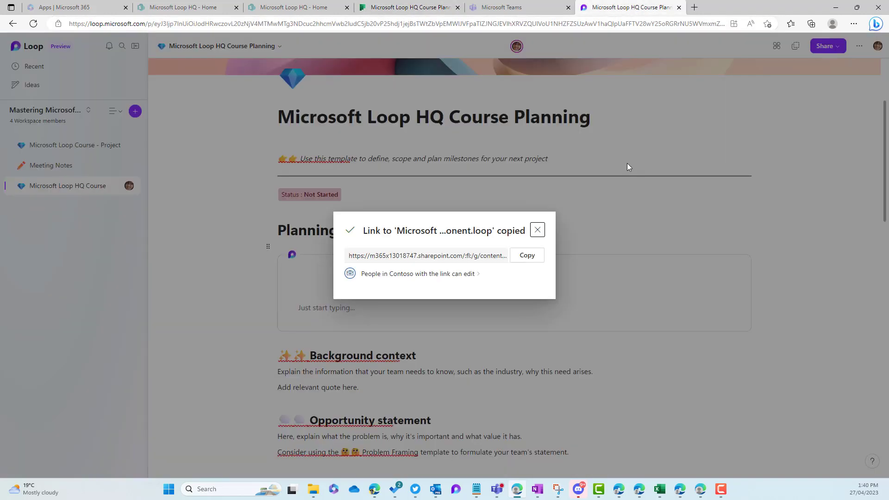
left_click(538, 230)
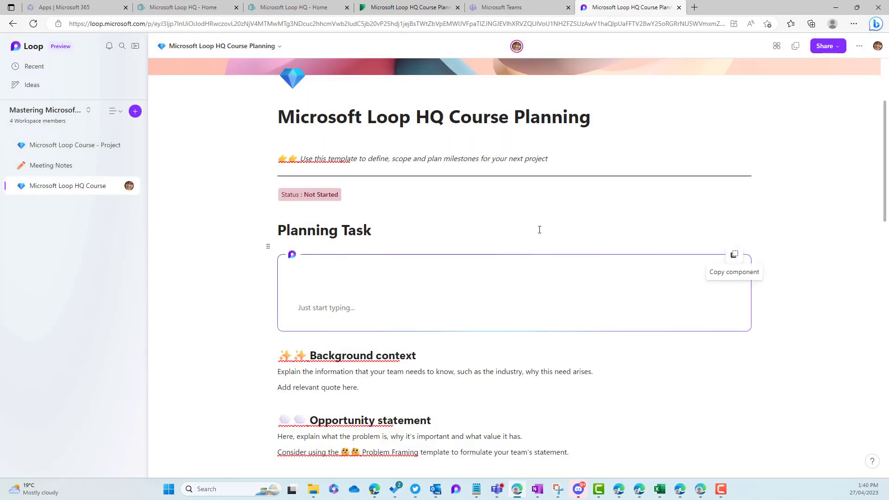
scroll(540, 230, "down", 8)
scroll(441, 234, "up", 1)
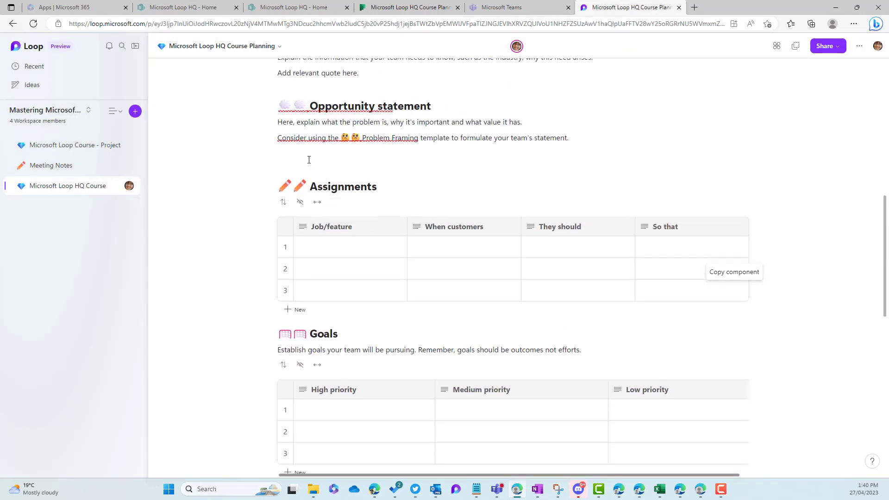
Insert a task list below Opportunity statement with the task 'Create IA Documents'
left_click(309, 160)
type("/")
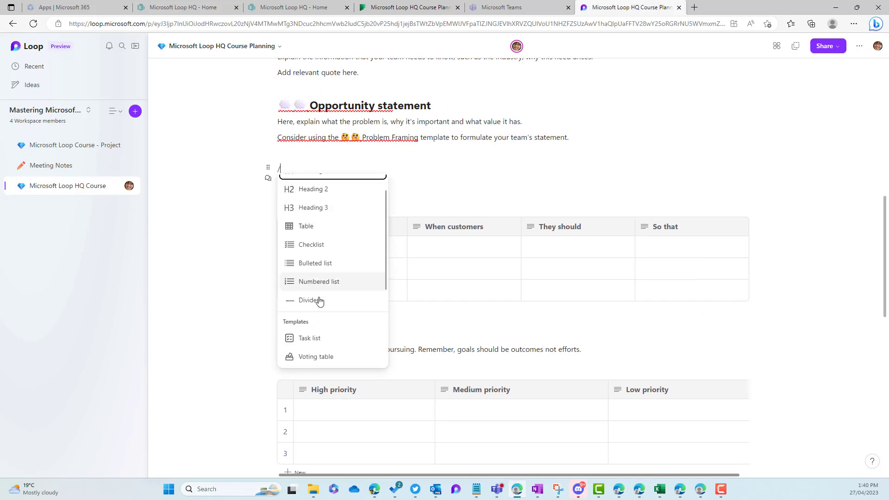
left_click(324, 339)
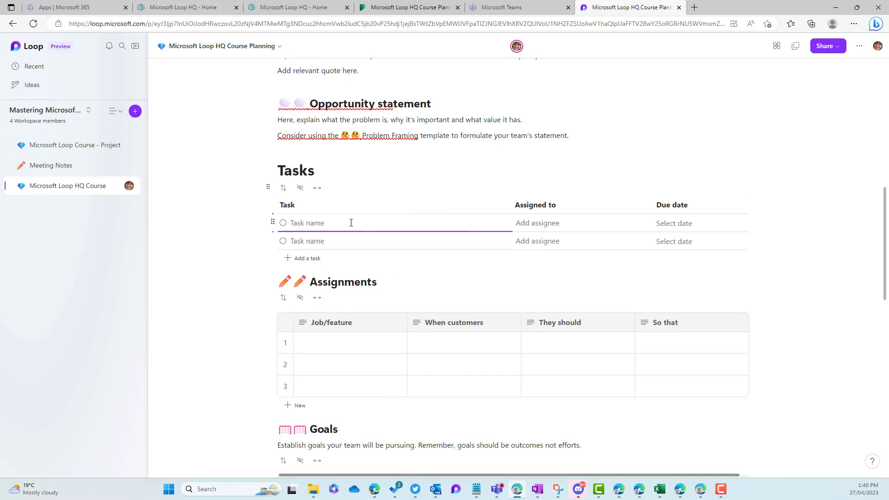
type("Create IA Documents")
Assign Create IA Documents to the teammate and set its due date to Thu, Jun 1
key("Tab")
type("@")
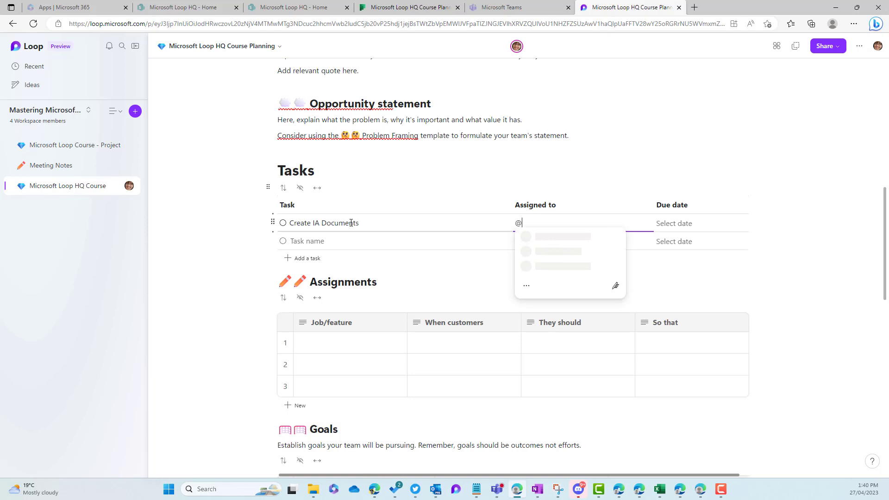
type("alex")
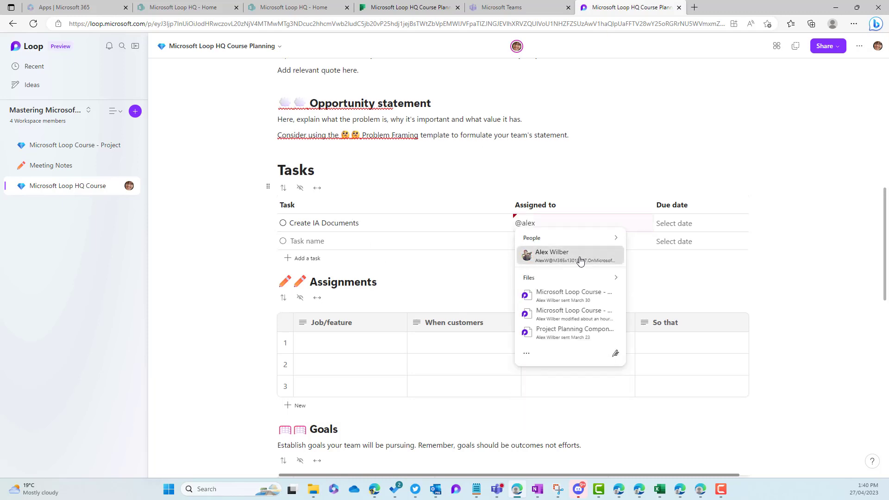
left_click(582, 258)
left_click(687, 224)
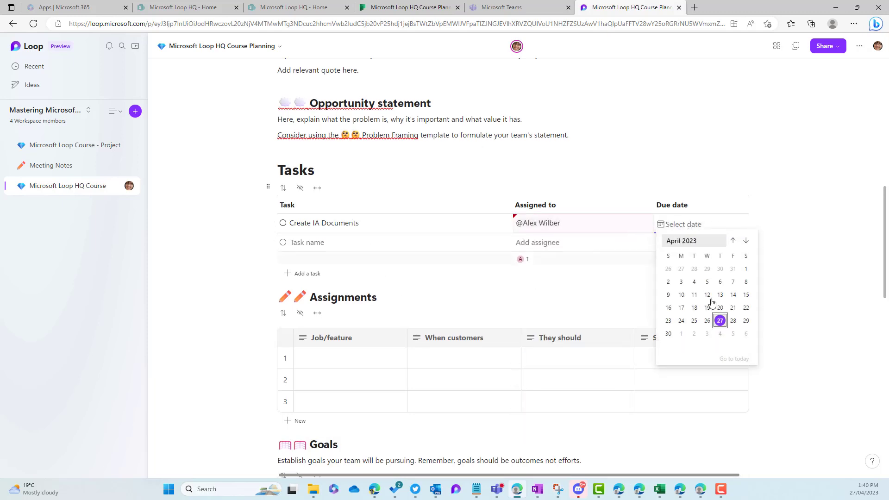
left_click(746, 240)
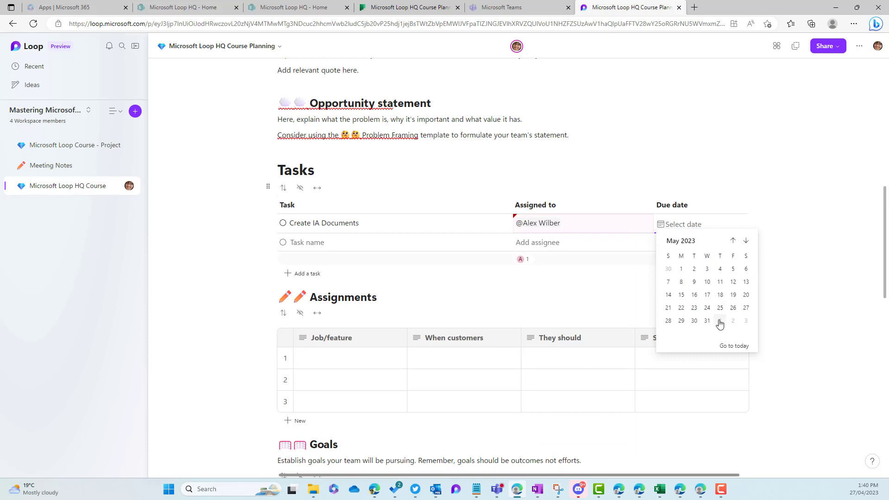
left_click(720, 321)
left_click(715, 292)
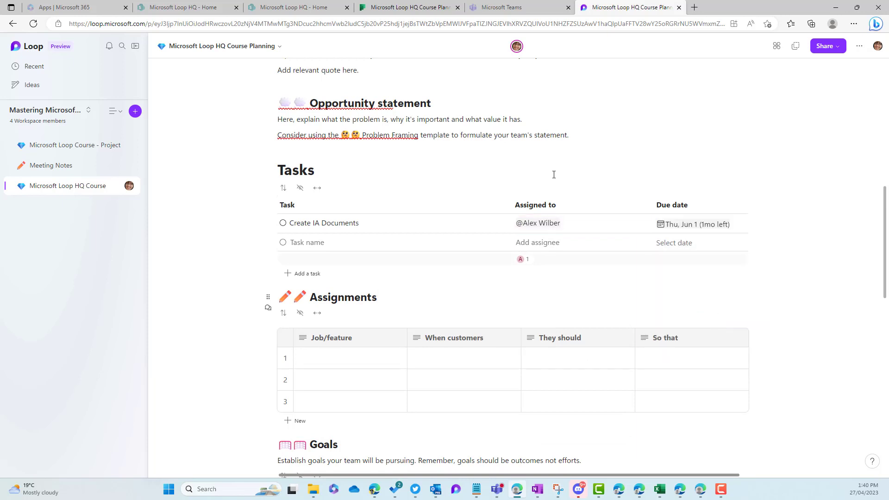
left_click(566, 166)
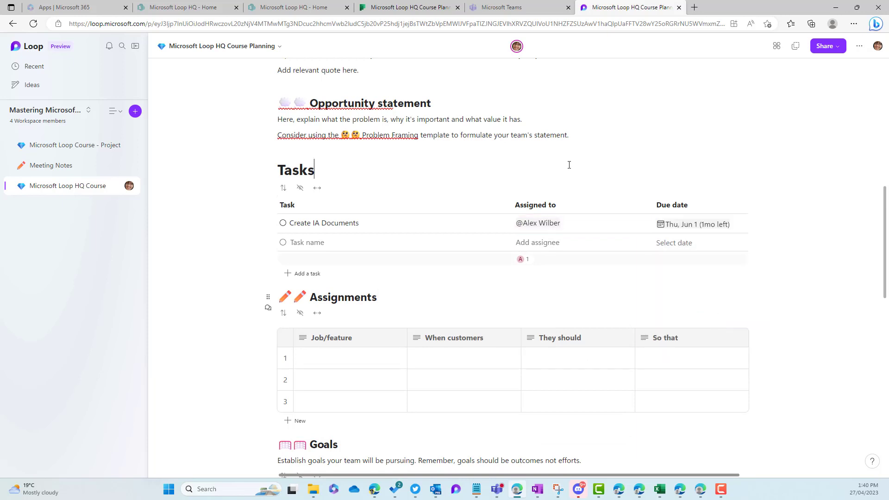
Reload the linked Planner board with F5 to pick up the synced Create IA Documents task
left_click(407, 8)
key("F5")
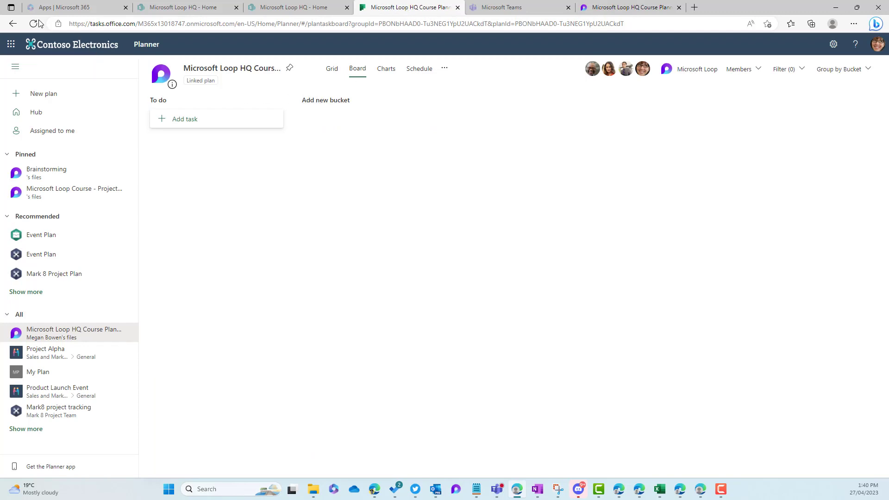